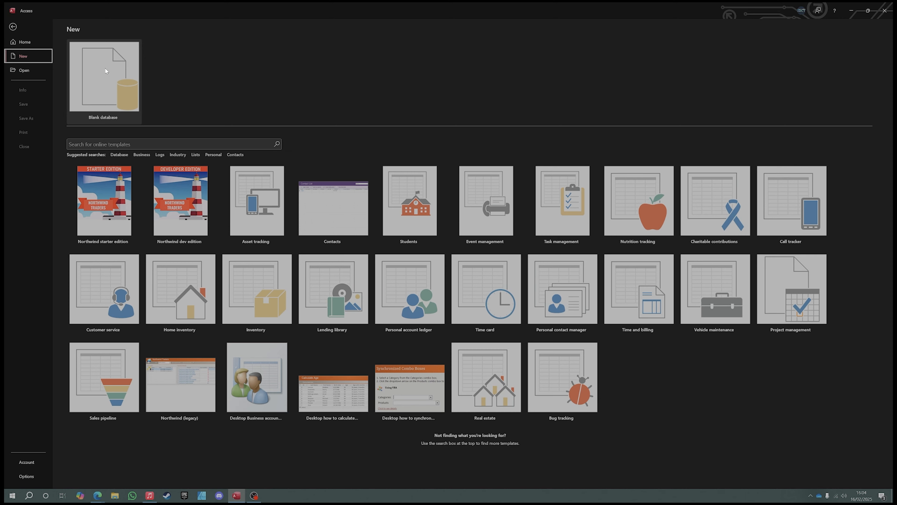
Create a blank database with the file name School2.
click(106, 69)
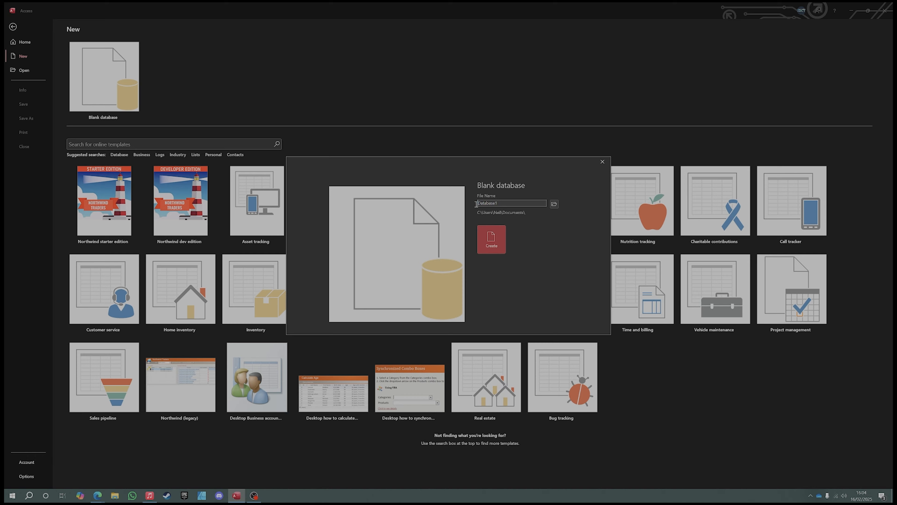
drag(478, 203, 497, 203)
text(School2)
click(492, 239)
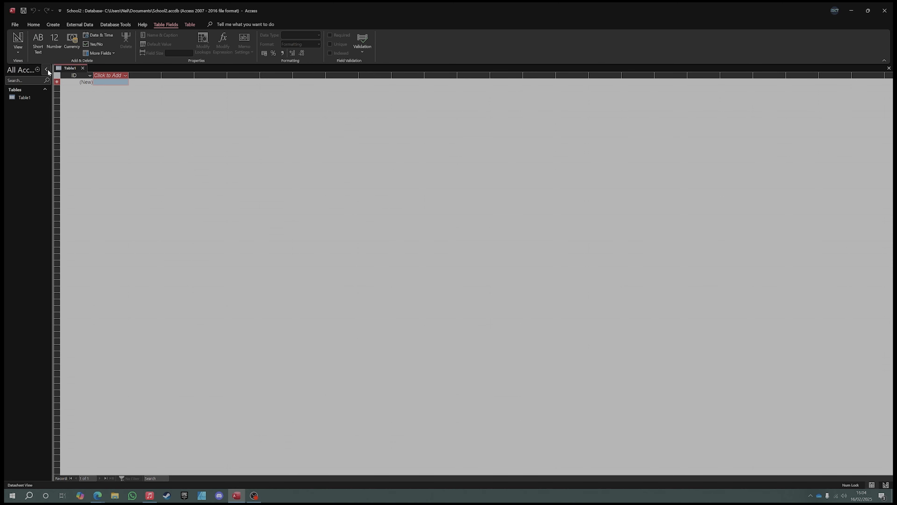
Switch the new table to Design View, saving it under the name tbl_pupils.
click(19, 38)
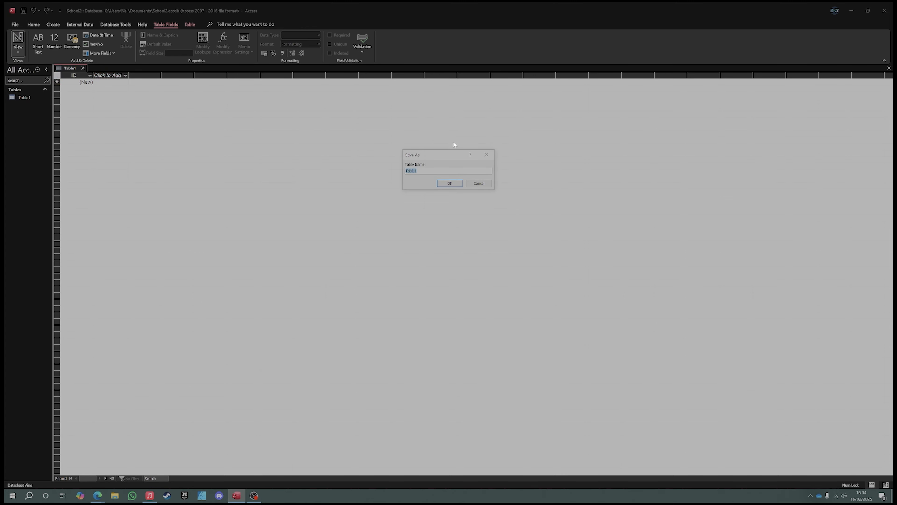
text(tbl_pupils)
click(450, 183)
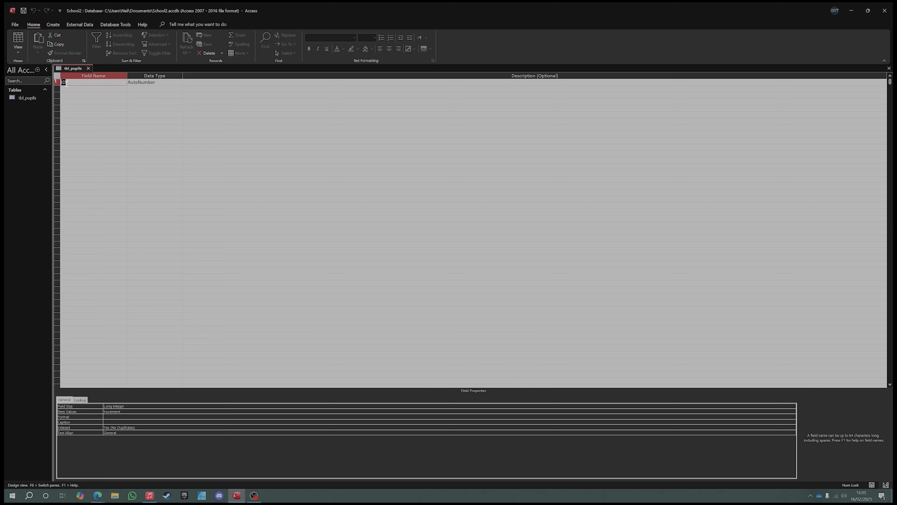
Rename the table's ID field to Pupil ID and add fields named First Name and Surname below it.
text(Pupi)
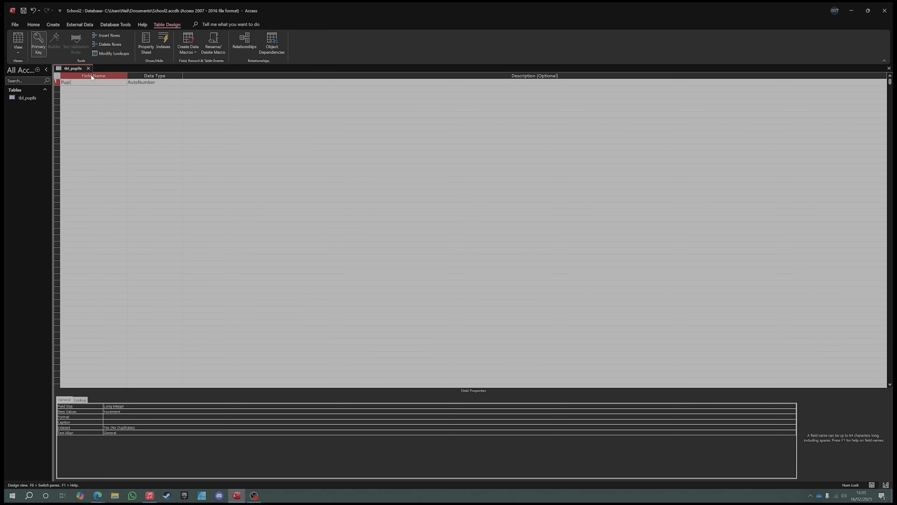
text(l ID)
click(92, 89)
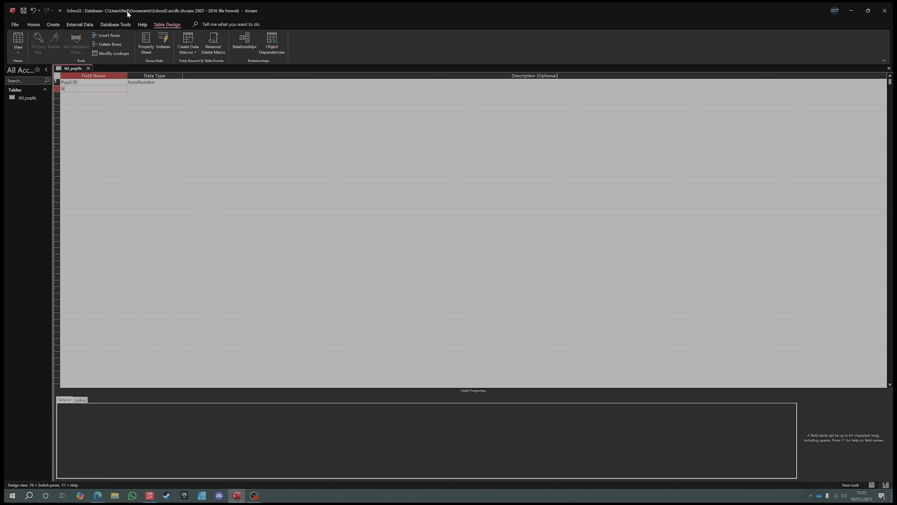
key(BackSpace)
key(BackSpace)
text(First Nam)
key(Down)
text(Surname)
Add two more fields below Surname, named Date of Birth and Year Group.
key(Down)
text(Date of)
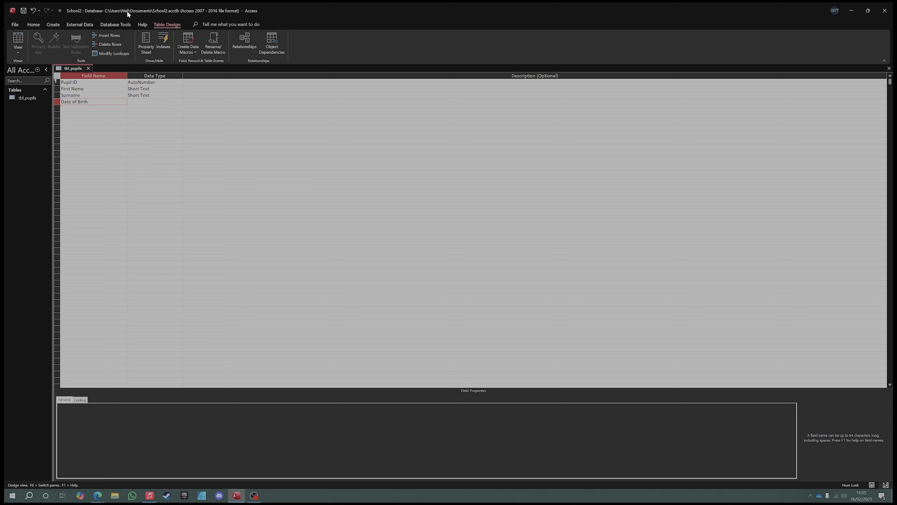
text( Birth)
key(Down)
text(Year Group)
key(Down)
Set the Date of Birth field's data type to Date/Time with the Short Date format.
click(147, 89)
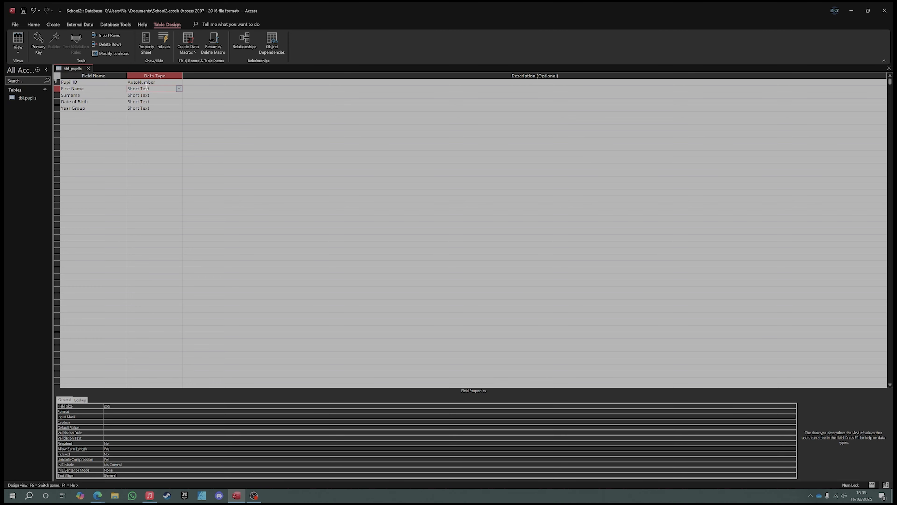
click(101, 94)
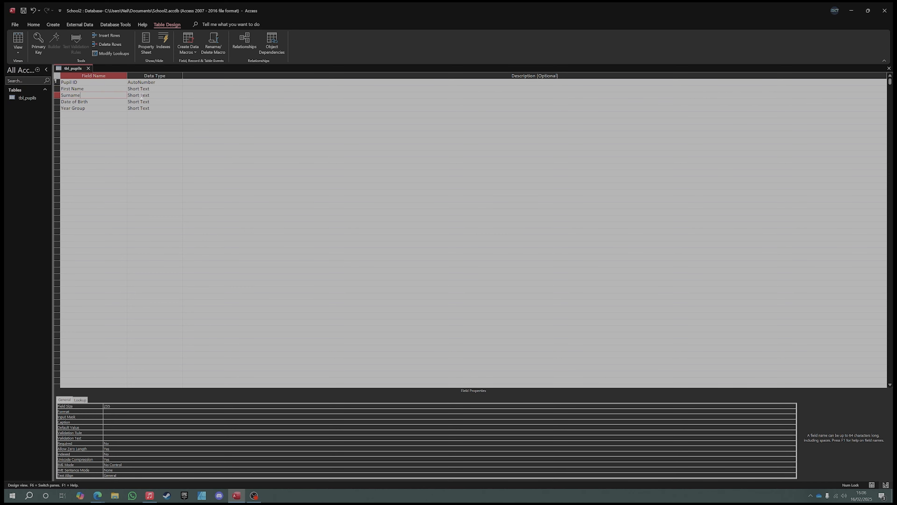
click(90, 101)
click(149, 102)
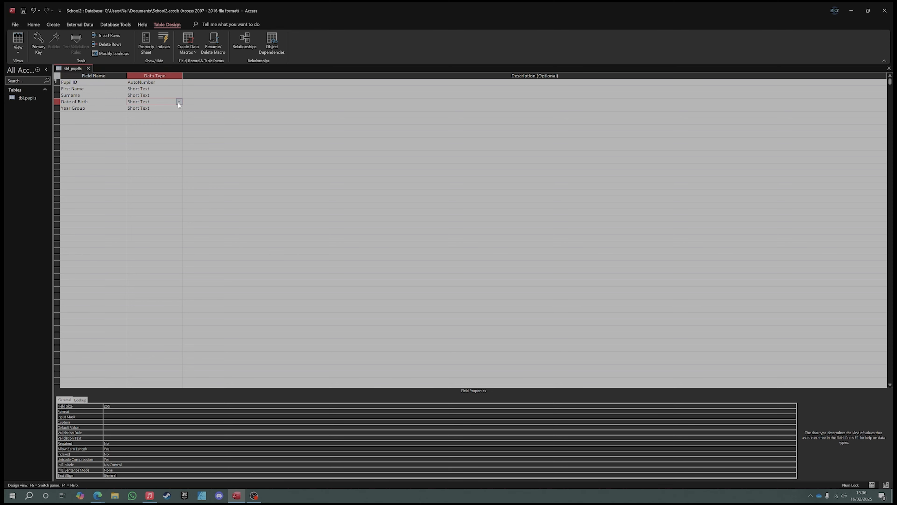
click(179, 102)
click(168, 133)
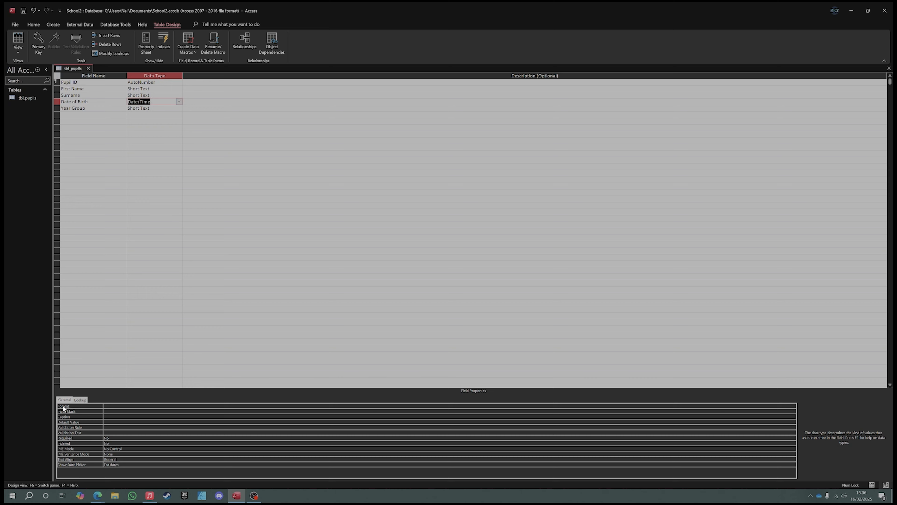
click(741, 405)
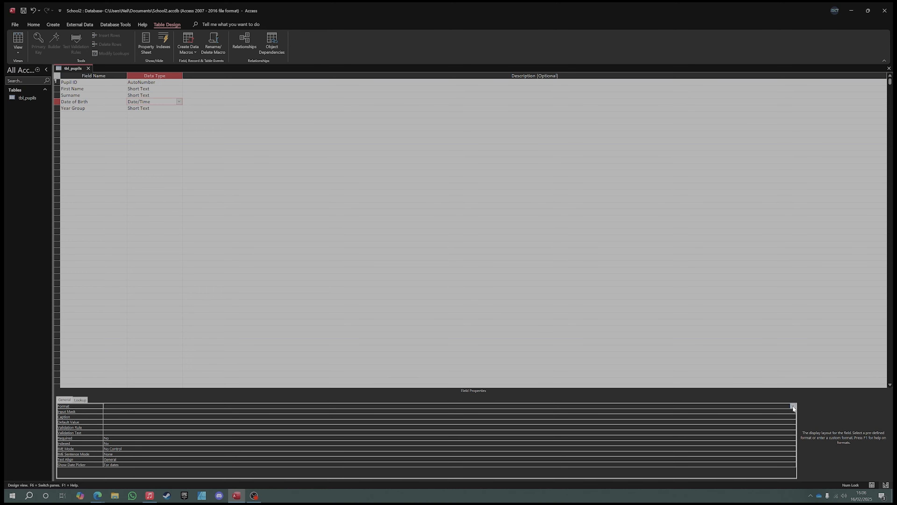
click(793, 406)
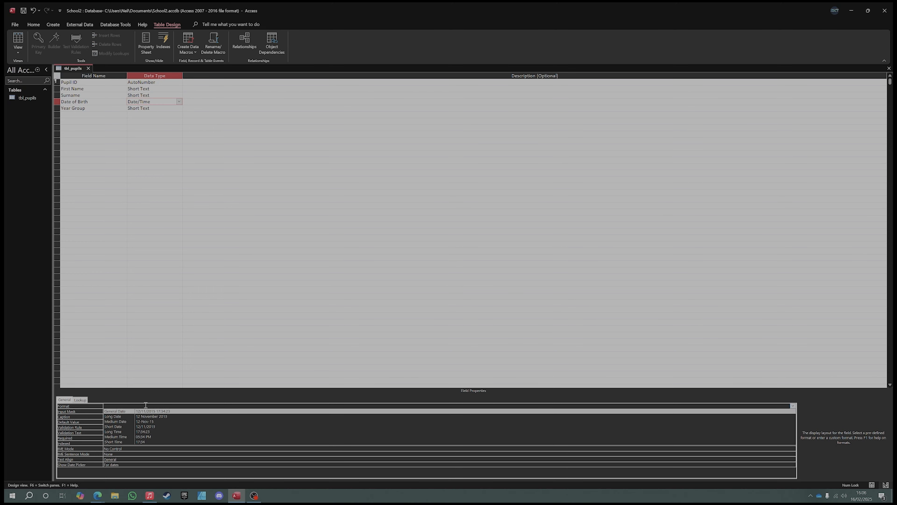
click(157, 426)
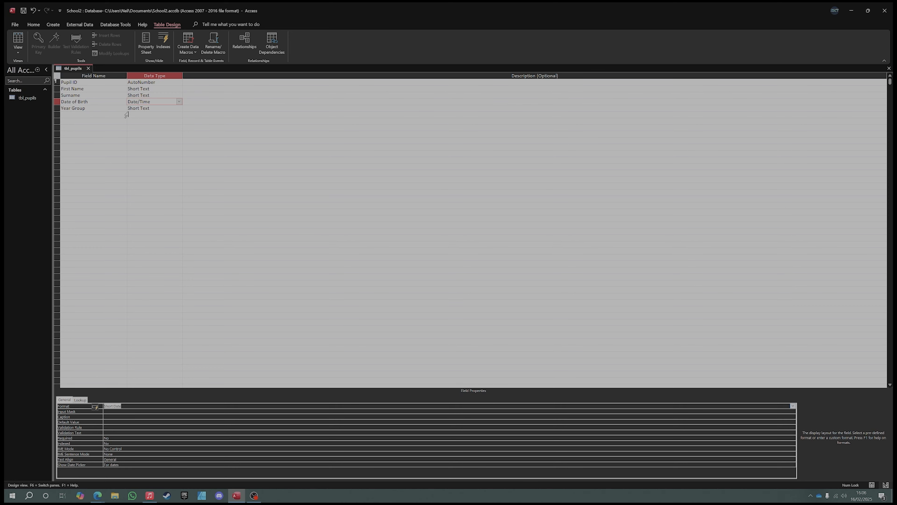
Set the Year Group field's data type to Number and save the table.
click(149, 107)
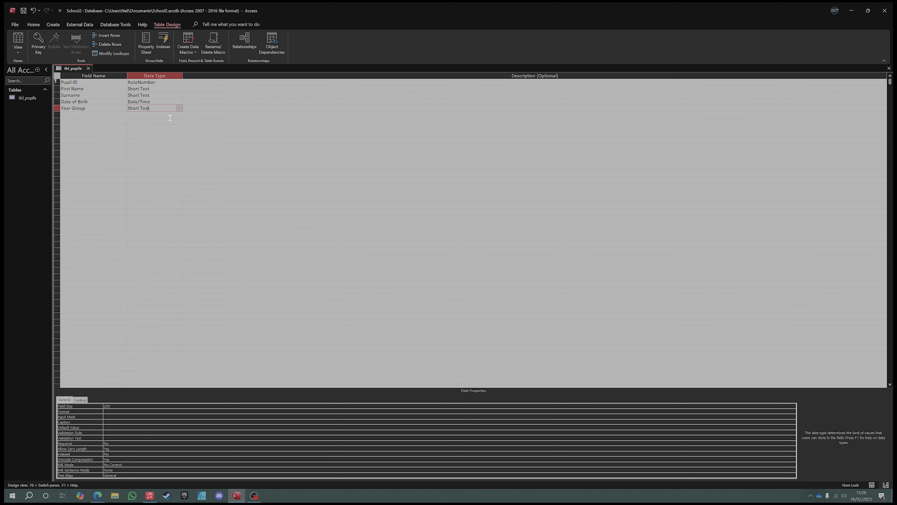
click(178, 108)
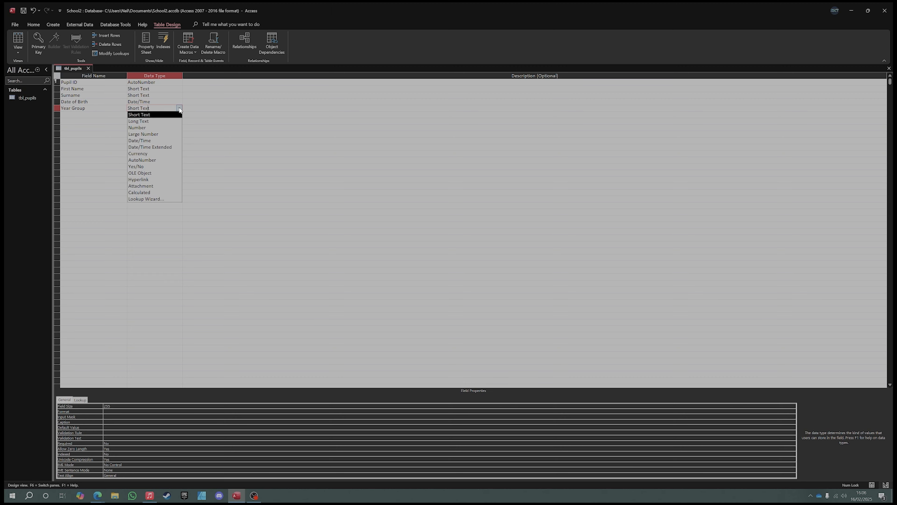
click(168, 128)
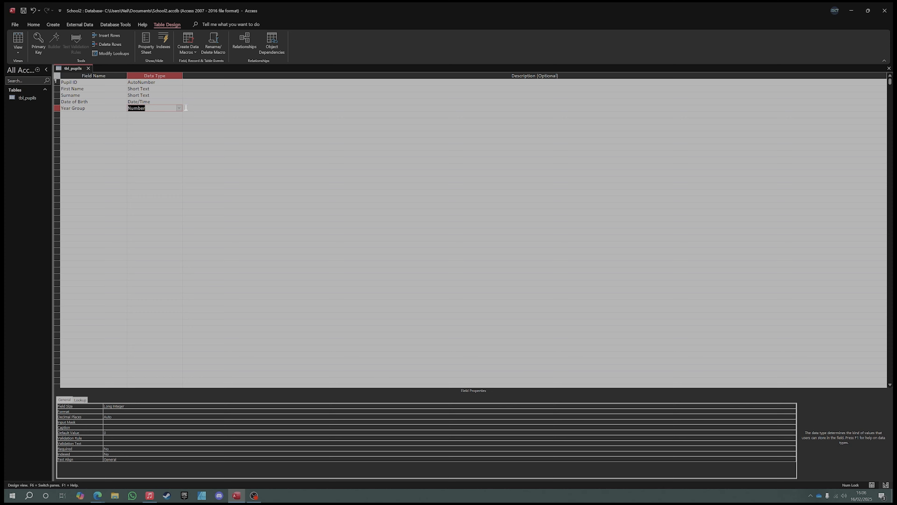
key(Down)
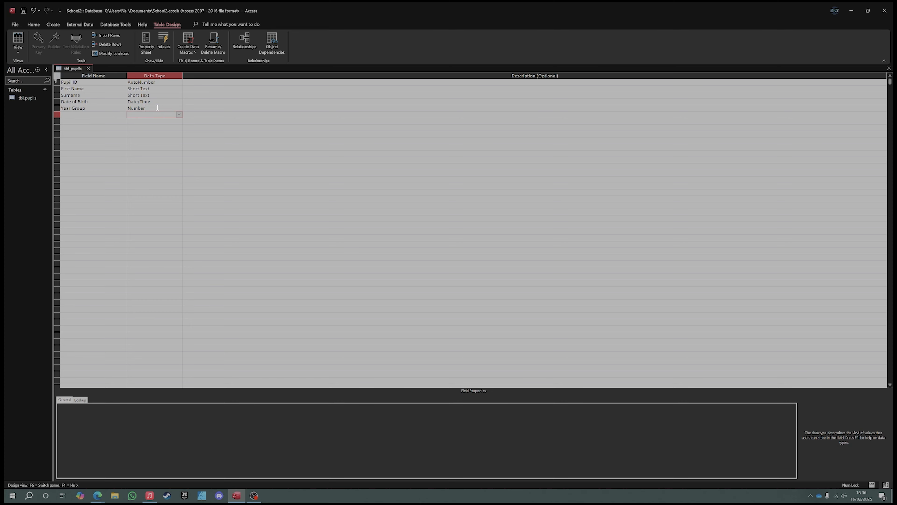
click(157, 108)
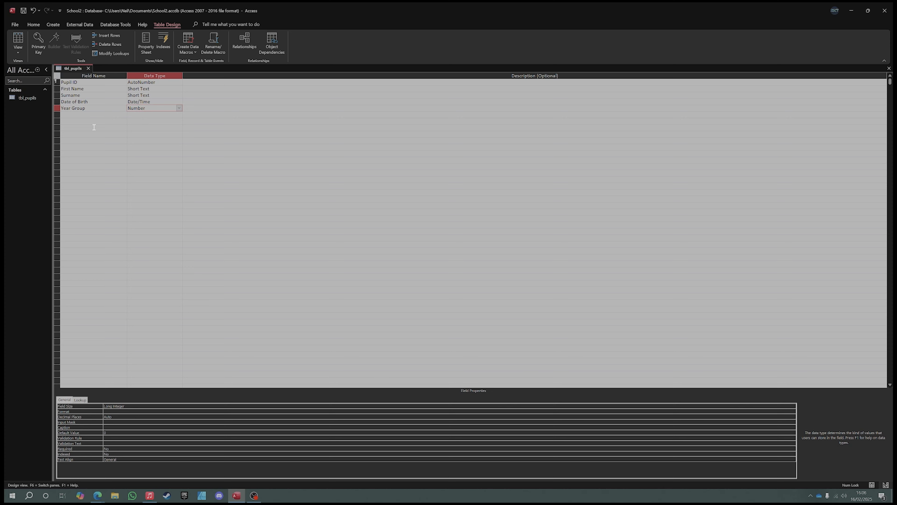
click(23, 10)
Set the field size of First Name to 25.
click(151, 83)
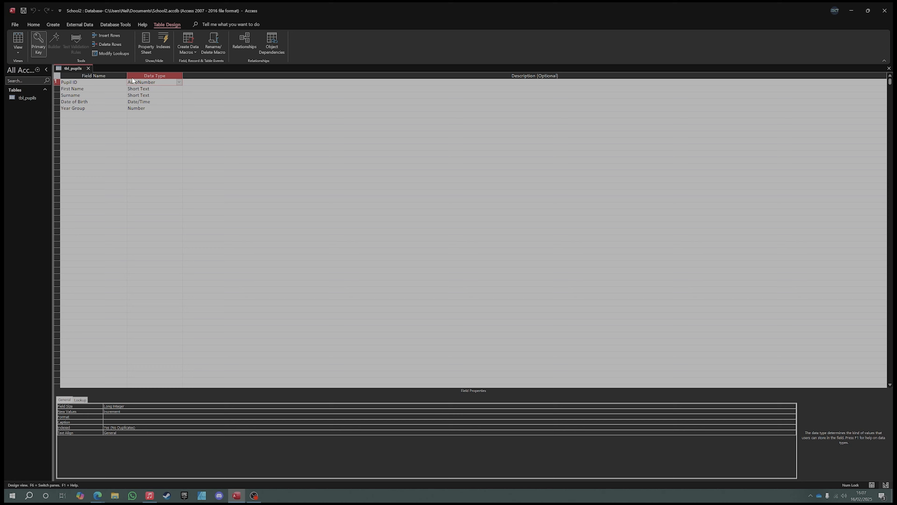
click(84, 88)
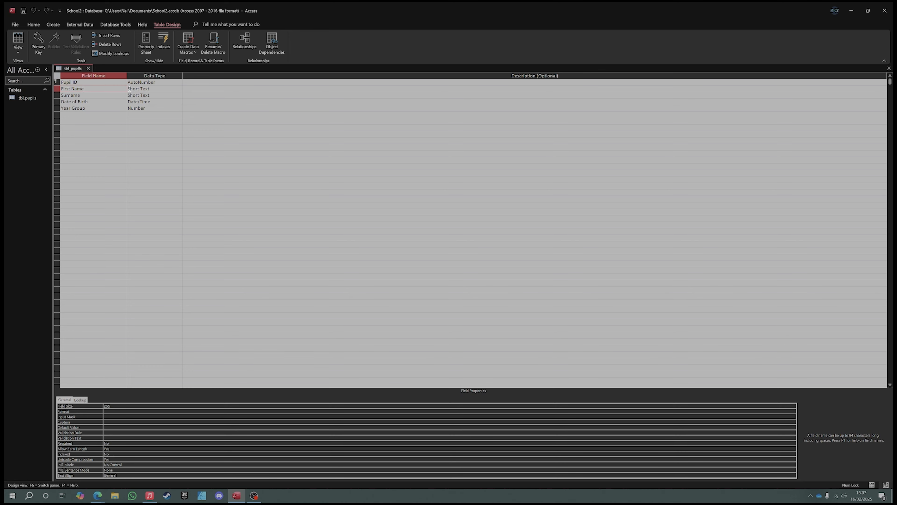
click(154, 89)
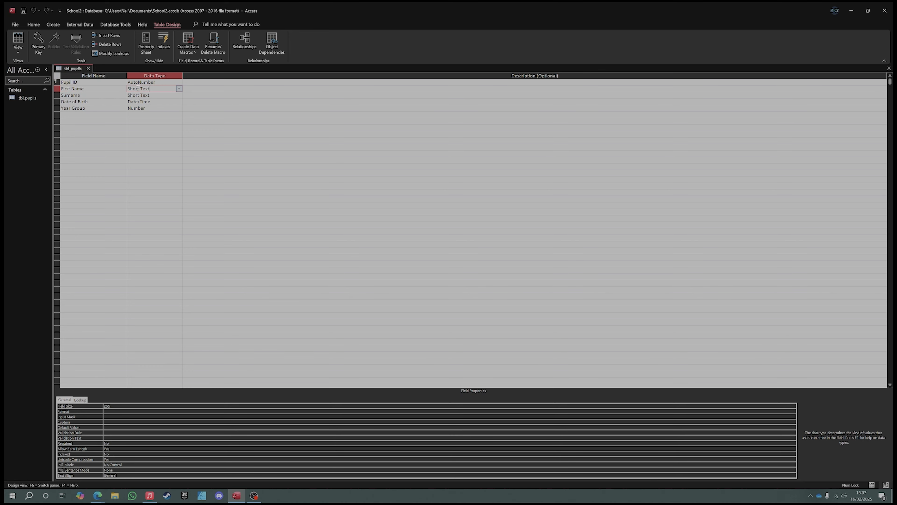
click(115, 406)
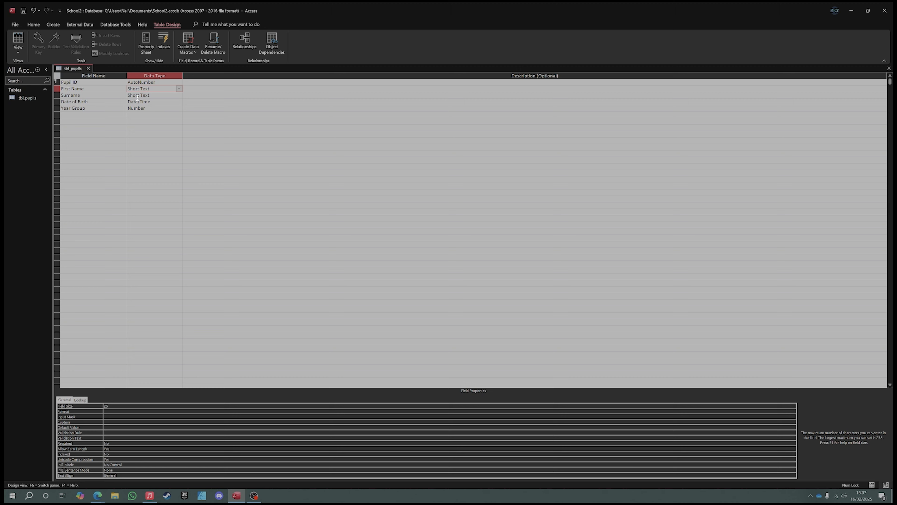
Set the field size of Surname to 40.
click(105, 94)
click(145, 96)
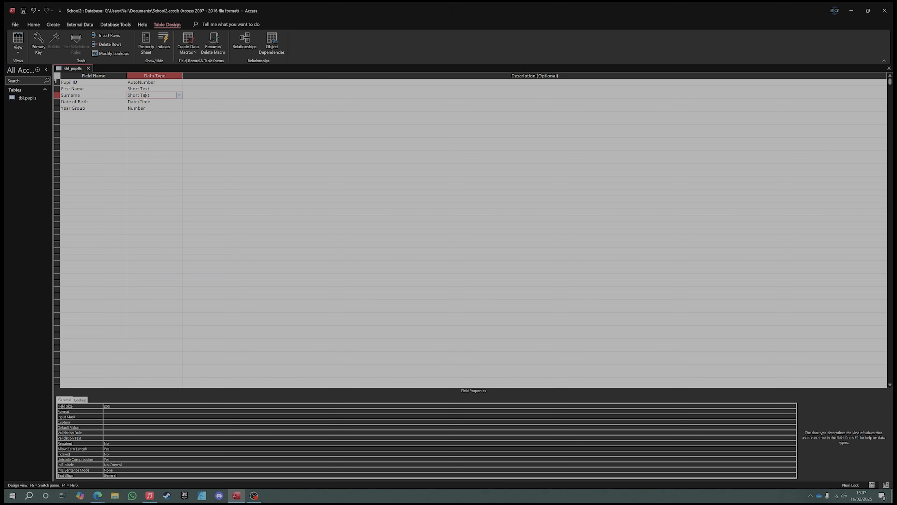
click(115, 406)
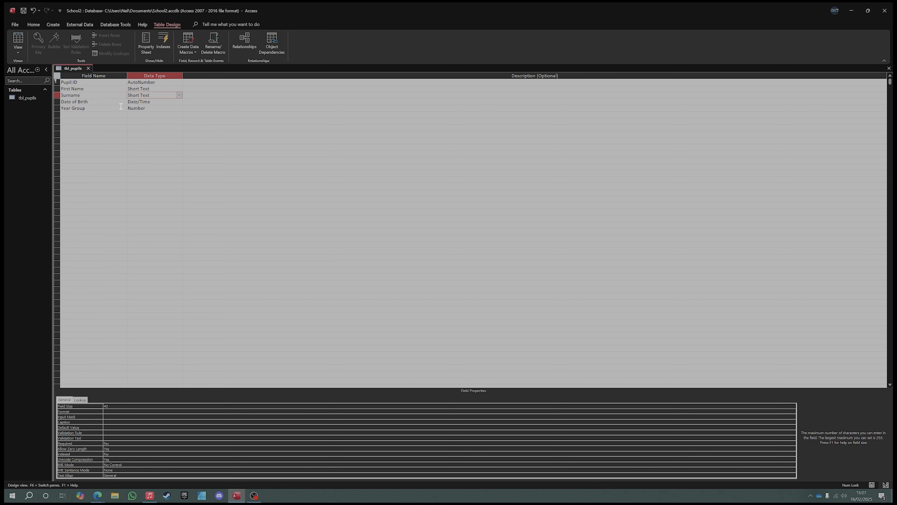
click(135, 102)
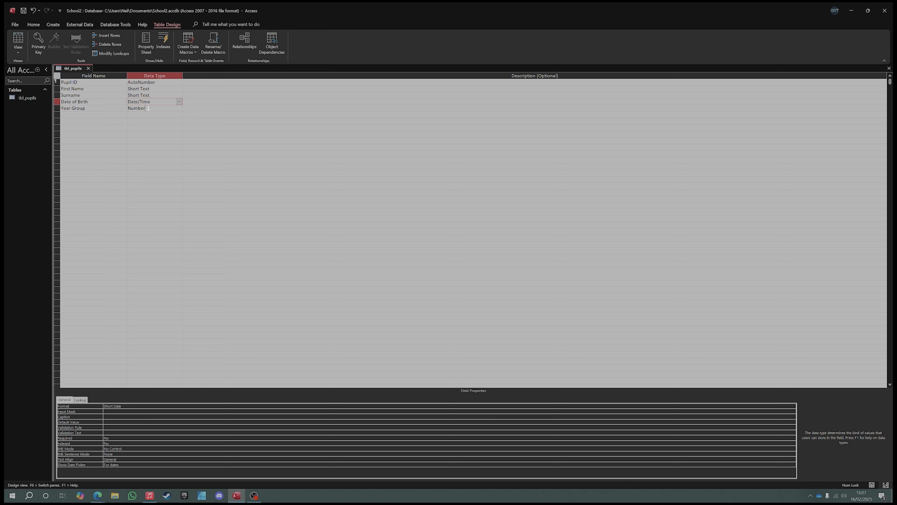
click(148, 108)
click(180, 108)
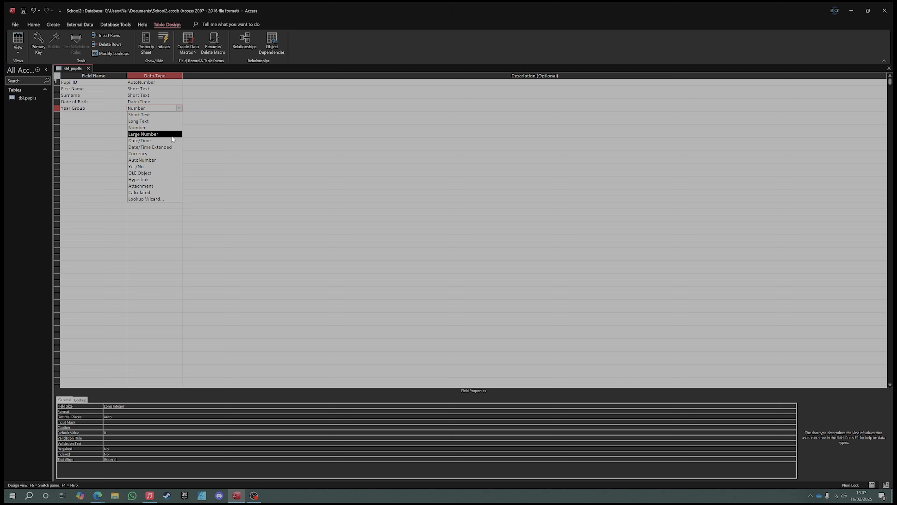
click(160, 128)
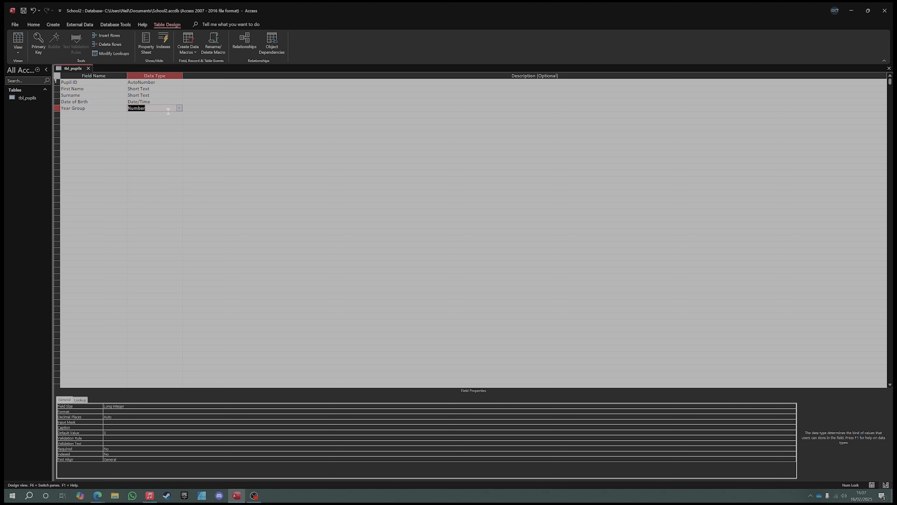
Start the Lookup Wizard for the Year Group field and choose to type in the list values manually.
click(180, 109)
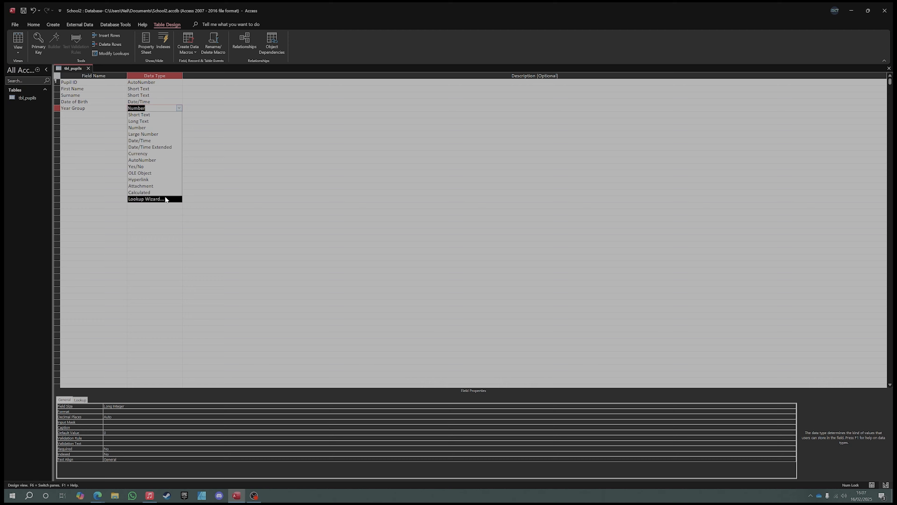
click(149, 198)
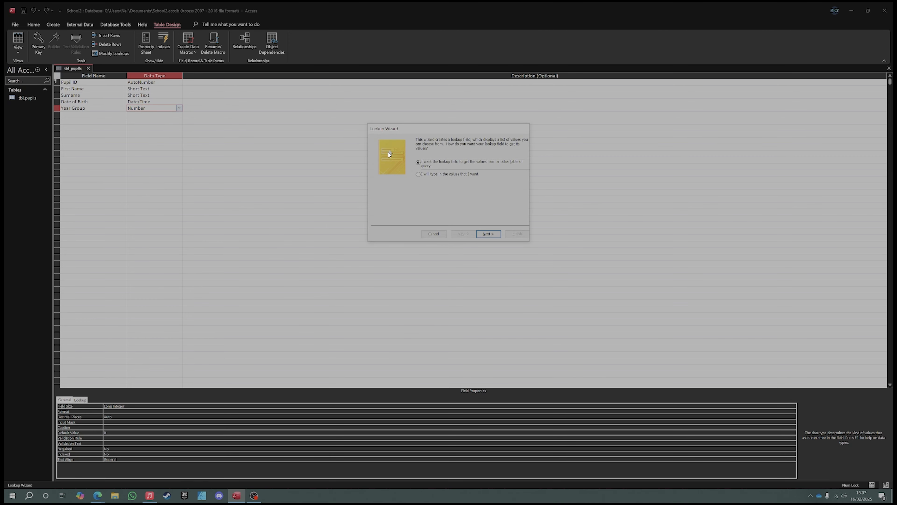
drag(411, 131, 369, 112)
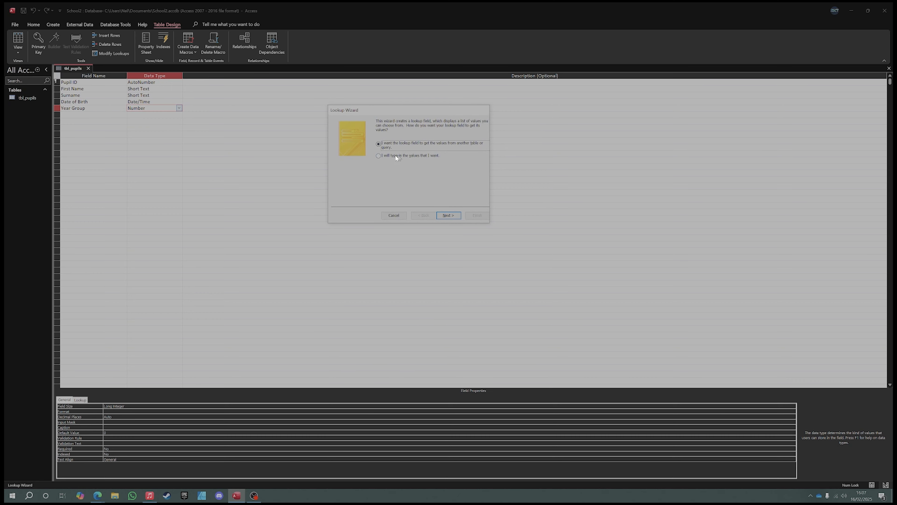
click(379, 156)
click(448, 215)
Enter the year group values in the lookup column, starting with 7 and 8, and finish the wizard with the label Year Group.
click(354, 160)
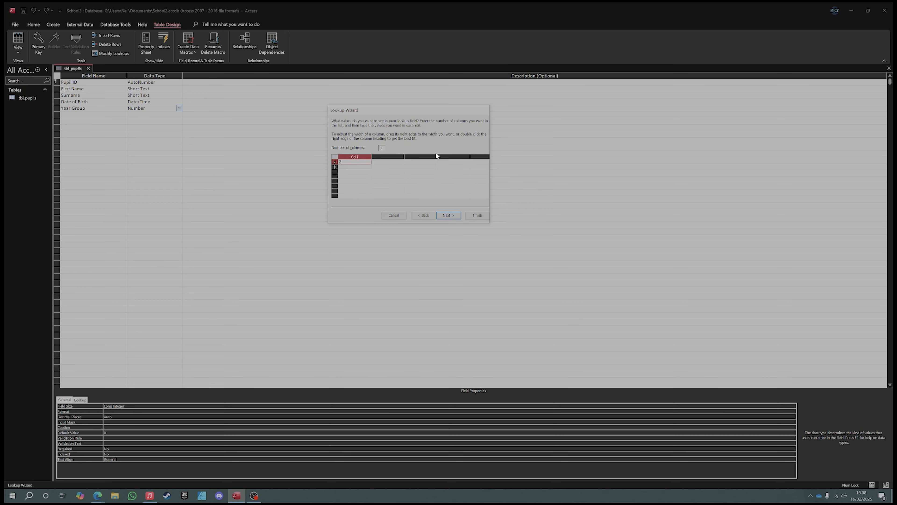
text(7)
key(Return)
text(8)
key(Return)
key(Return)
key(Return)
click(448, 215)
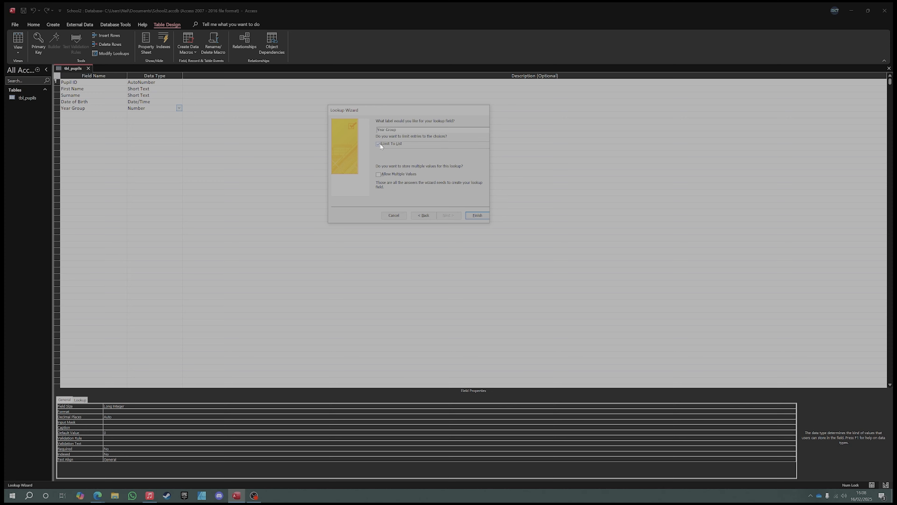
click(476, 216)
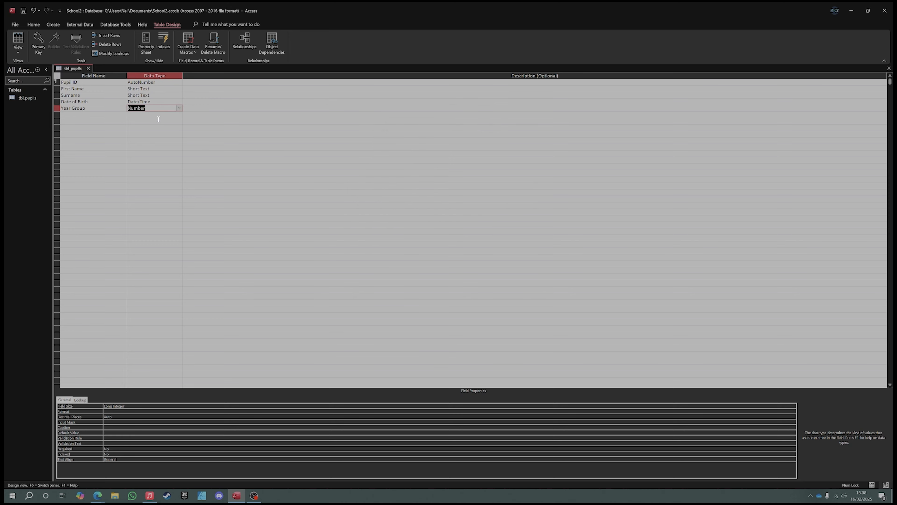
Save the pupils table, switch it to Datasheet view and open the date picker for the Date of Birth field.
click(17, 39)
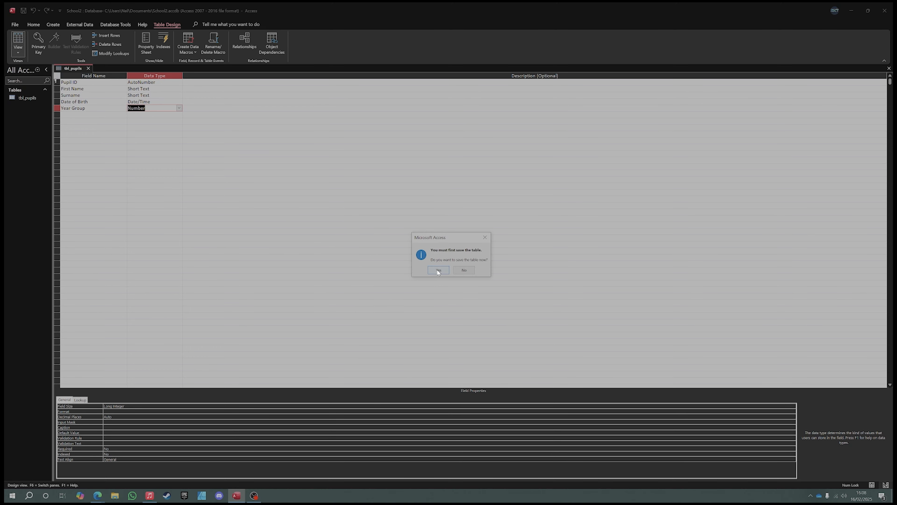
click(439, 270)
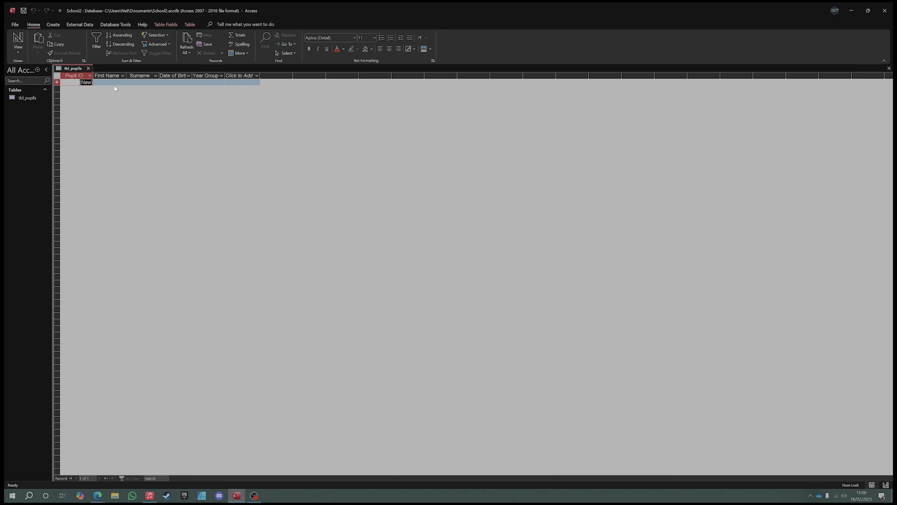
key(Tab)
key(Tab)
key(Tab)
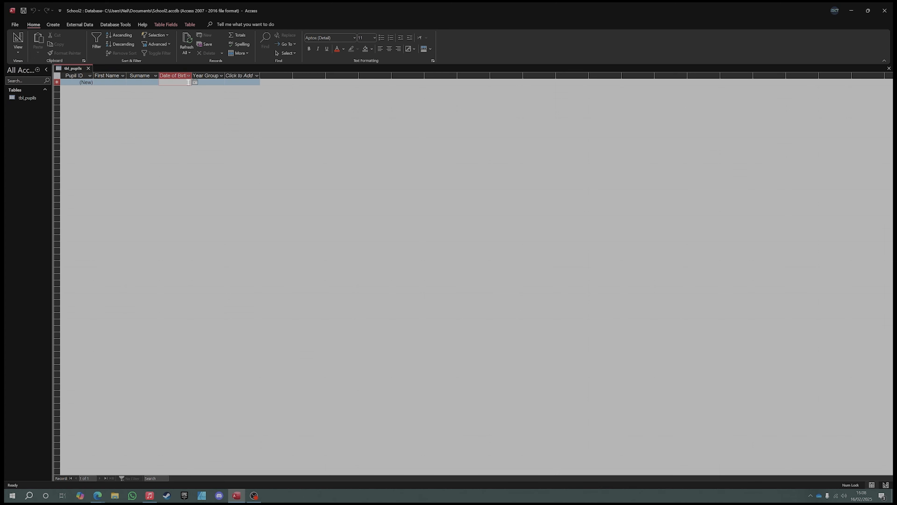
click(195, 82)
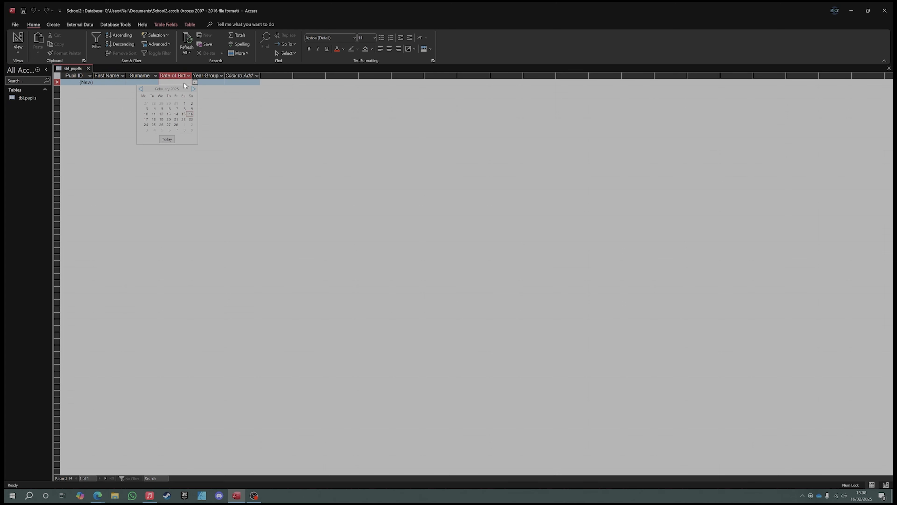
Check the Year Group drop-down list in the new record, and close the tbl_pupils table.
click(207, 84)
click(208, 84)
click(221, 82)
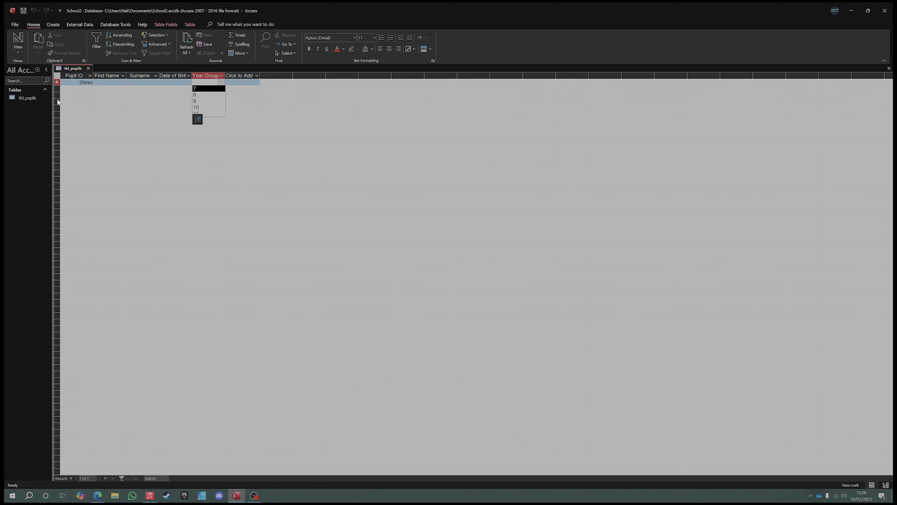
click(88, 69)
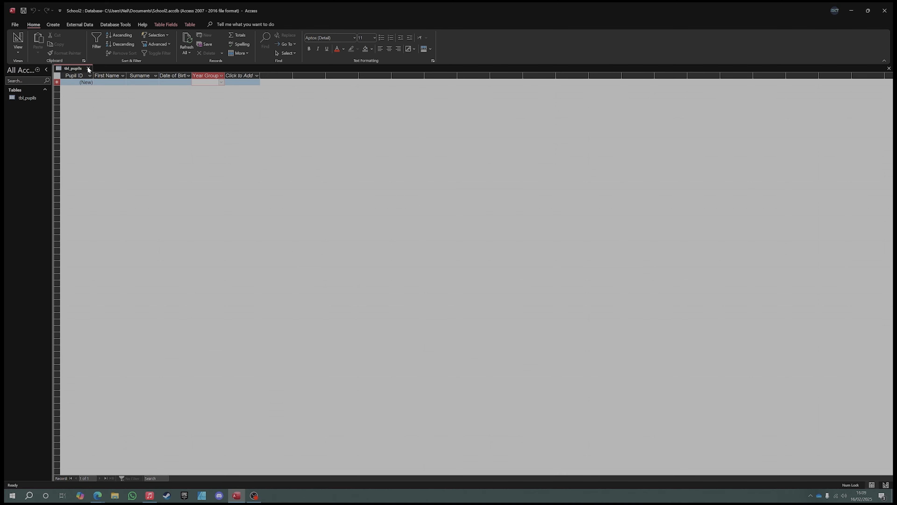
click(88, 69)
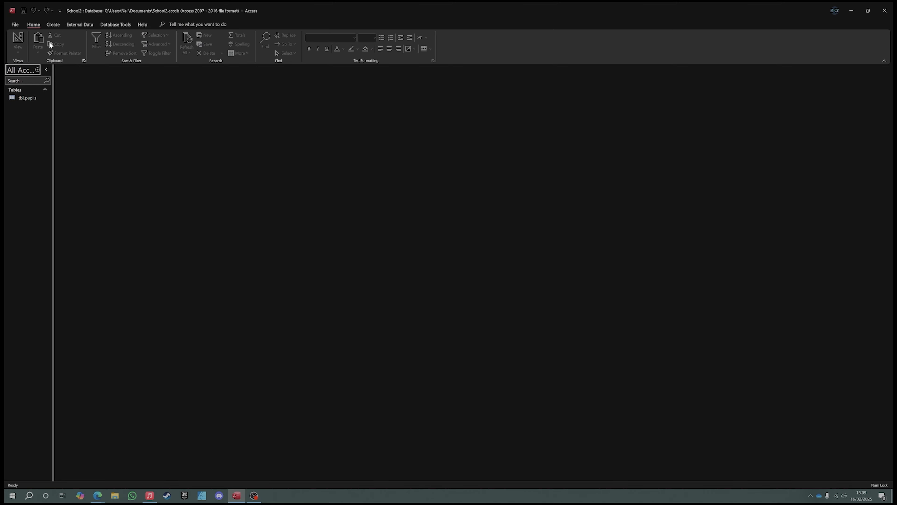
Create a new table in Design view and name its first field Staff ID.
click(53, 25)
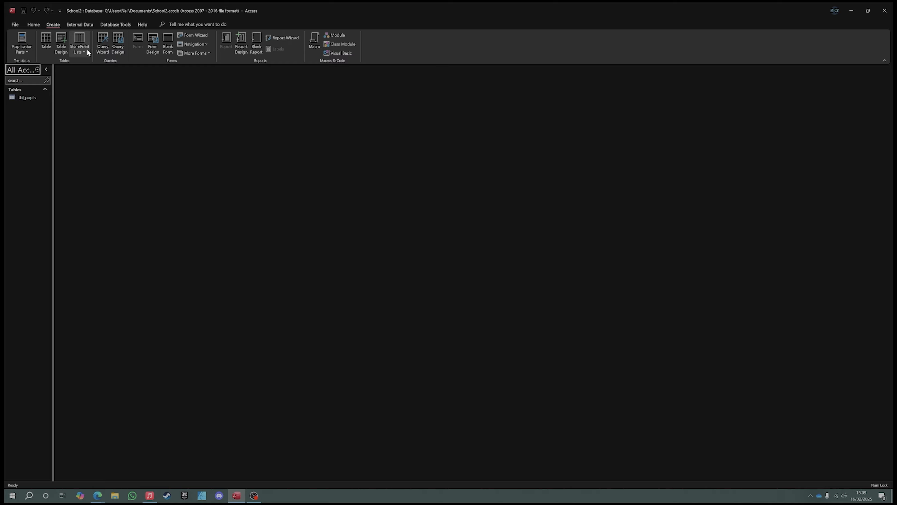
click(60, 43)
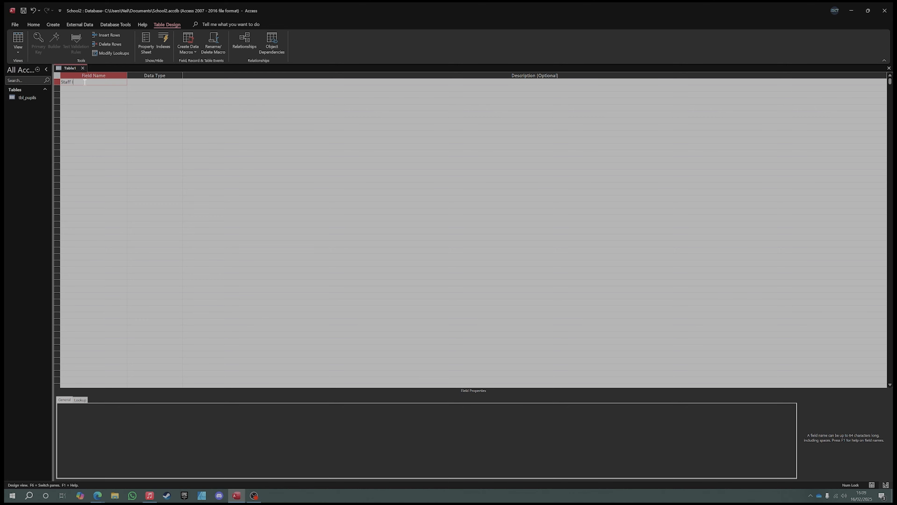
key(Tab)
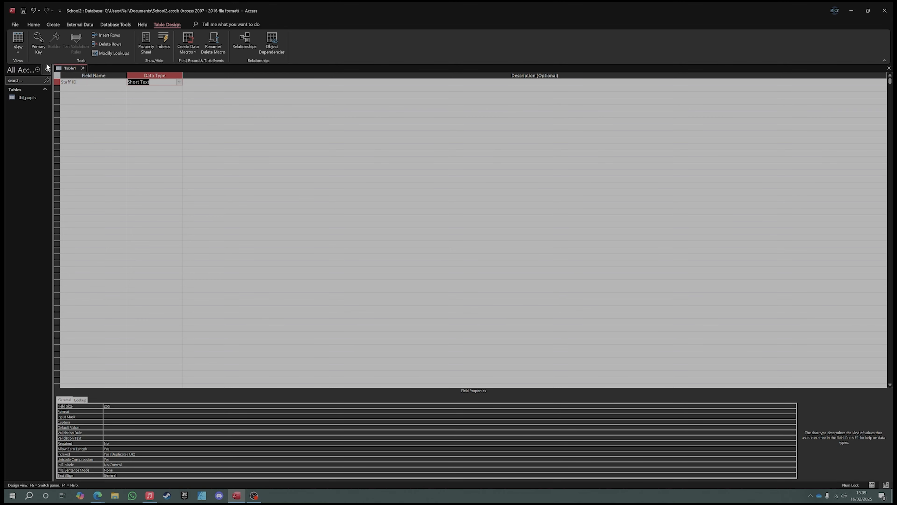
Make Staff ID the primary key and set its data type to AutoNumber.
click(41, 43)
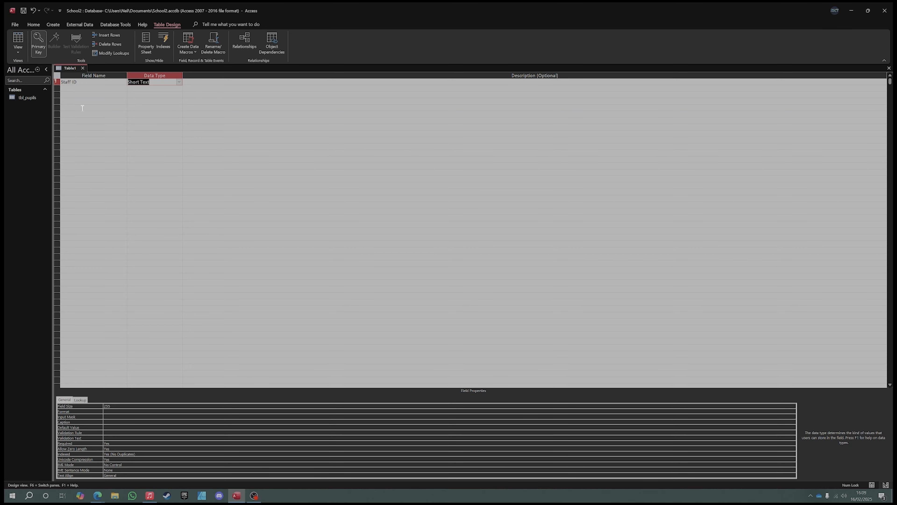
click(179, 82)
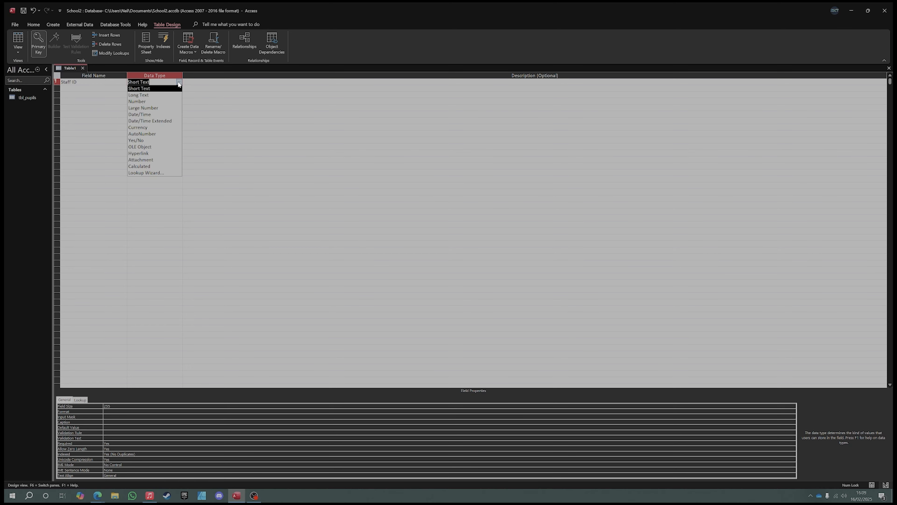
click(158, 133)
key(Return)
key(Return)
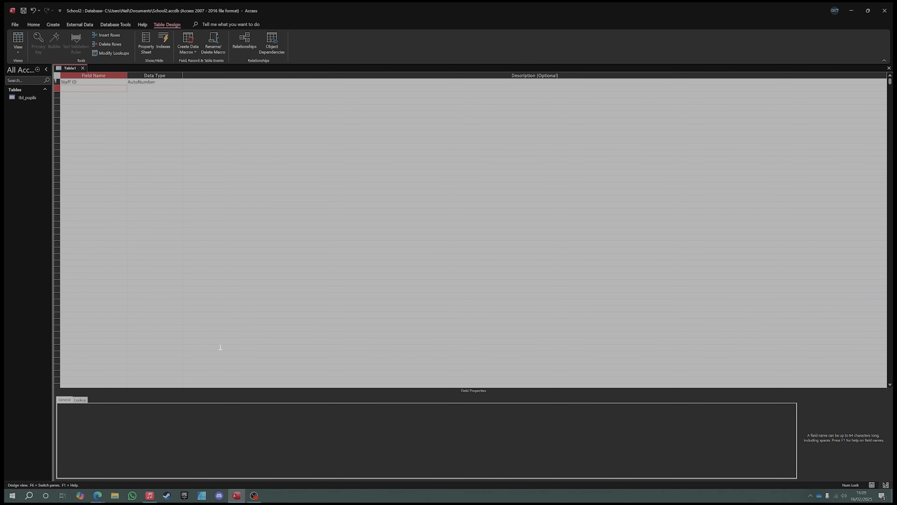
mouse_move(256, 497)
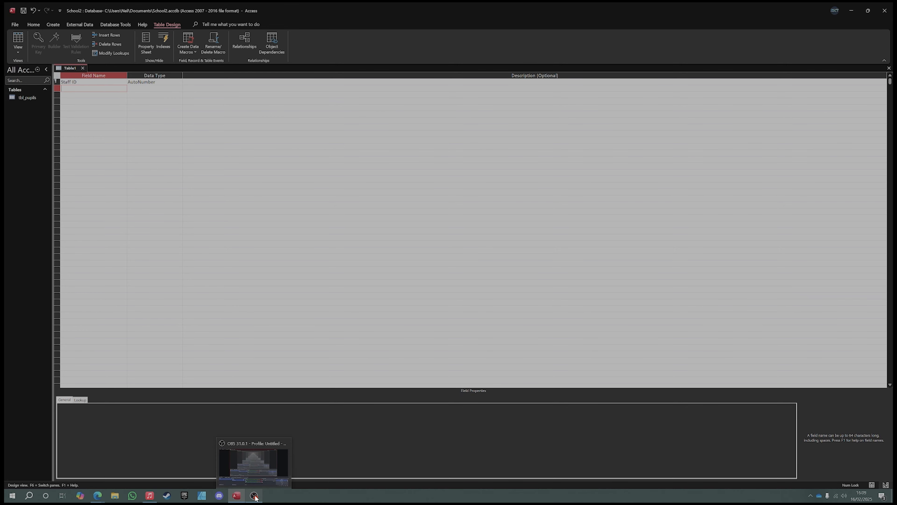